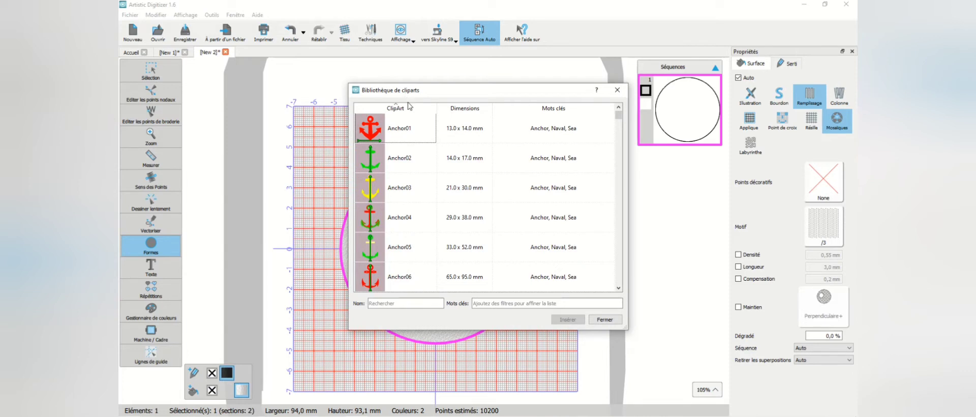
- Fill the circle's surface with a mosaic of the Heart clipart placed along a short vector, and undo that fill
{"action": "scroll", "coordinate": [412, 173], "scroll_direction": "down", "scroll_amount": 2}
{"action": "scroll", "coordinate": [411, 175], "scroll_direction": "down", "scroll_amount": 5}
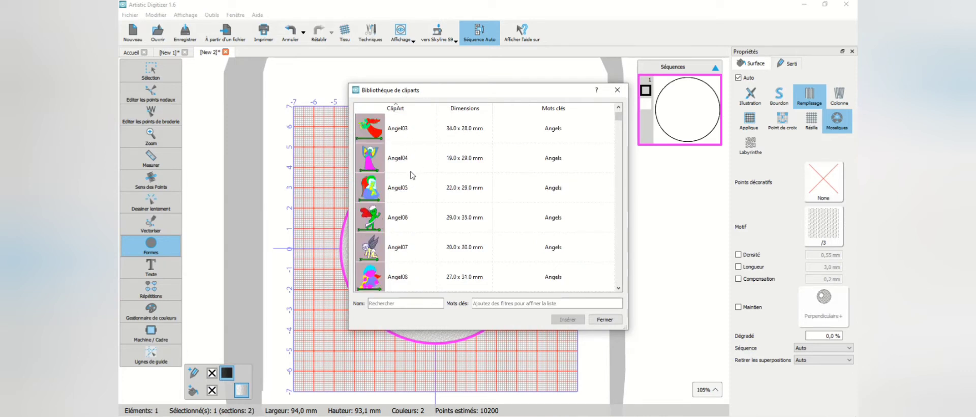
{"action": "scroll", "coordinate": [412, 175], "scroll_direction": "down", "scroll_amount": 10}
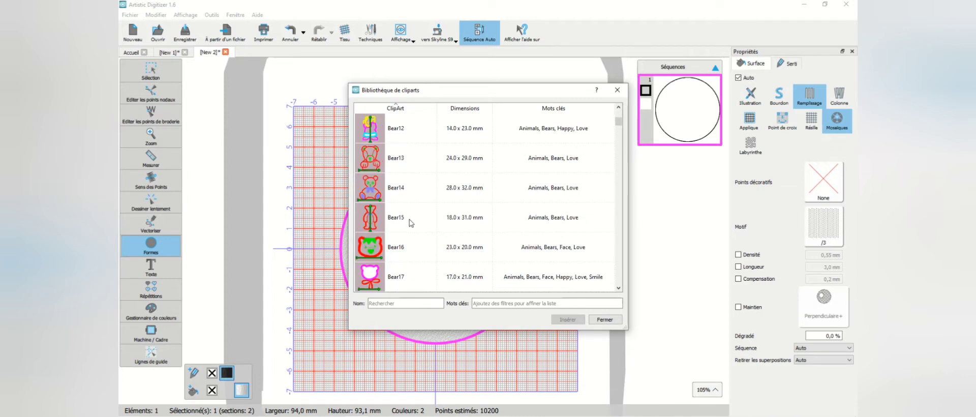
{"action": "left_click", "coordinate": [414, 305]}
{"action": "type", "text": "heart"}
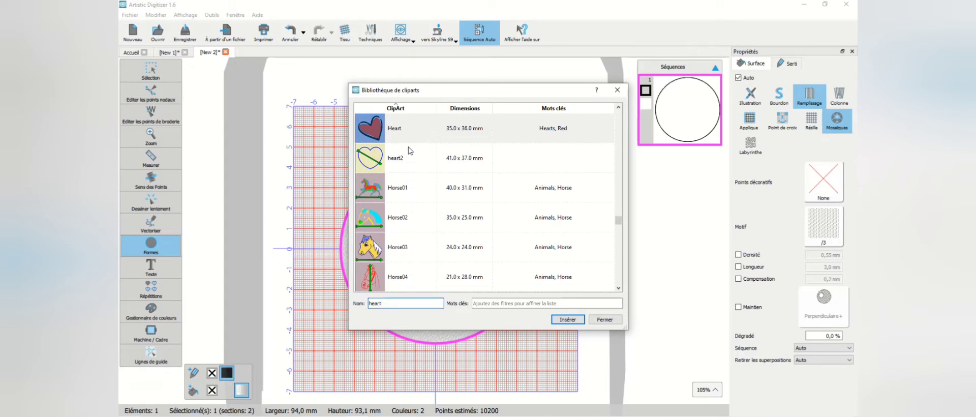
{"action": "left_click", "coordinate": [408, 133]}
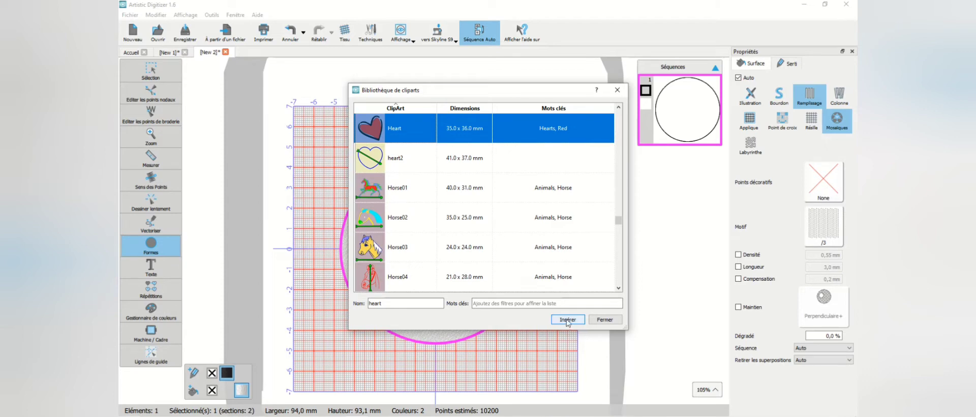
{"action": "left_click", "coordinate": [568, 320]}
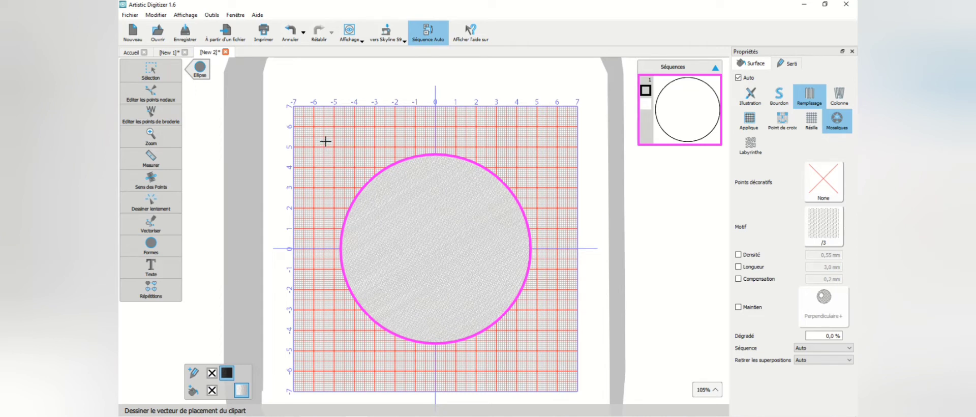
{"action": "left_click_drag", "start_coordinate": [329, 141], "coordinate": [354, 151]}
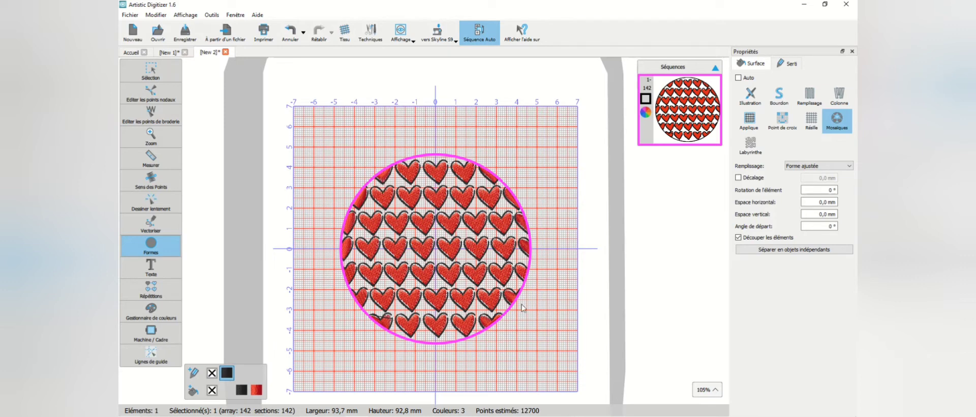
{"action": "left_click", "coordinate": [288, 38]}
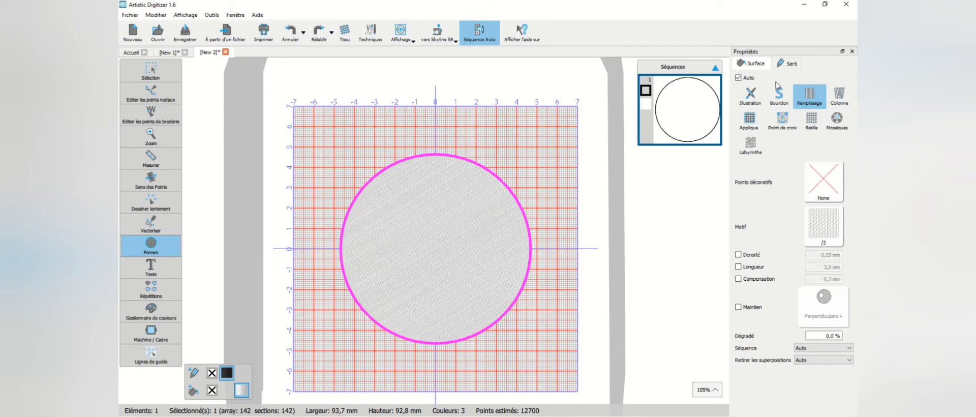
- Apply a mosaic of the Bear26 clipart to the circle's outline, placing it along a short vector above the circle, and deselect
{"action": "left_click", "coordinate": [790, 64]}
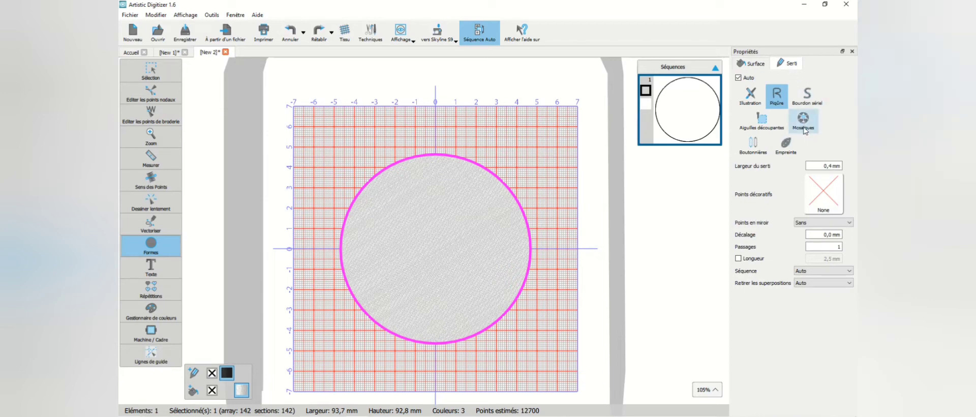
{"action": "left_click", "coordinate": [803, 127]}
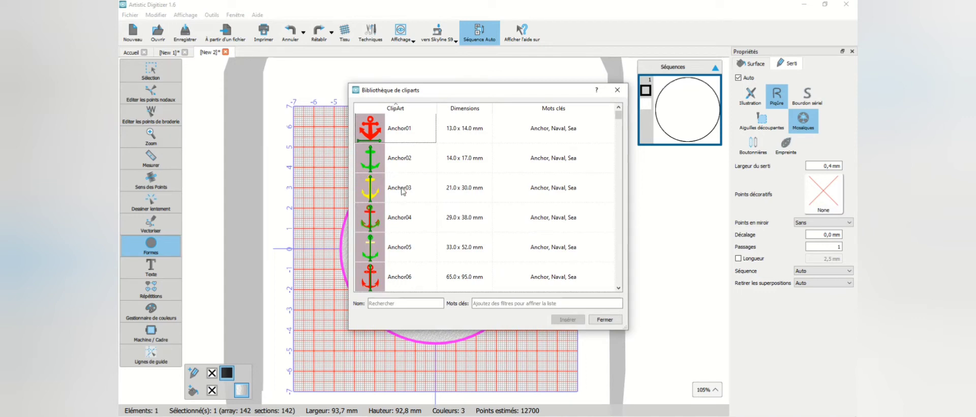
{"action": "scroll", "coordinate": [402, 189], "scroll_direction": "down", "scroll_amount": 5}
{"action": "scroll", "coordinate": [402, 189], "scroll_direction": "down", "scroll_amount": 10}
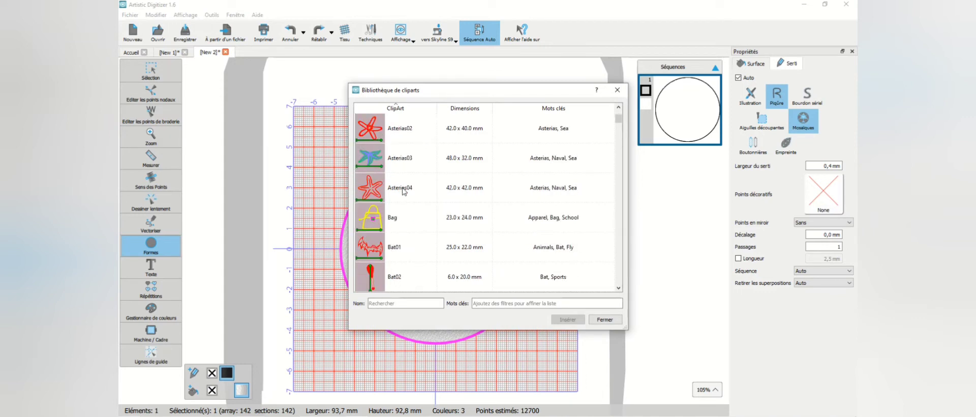
{"action": "scroll", "coordinate": [404, 191], "scroll_direction": "down", "scroll_amount": 2}
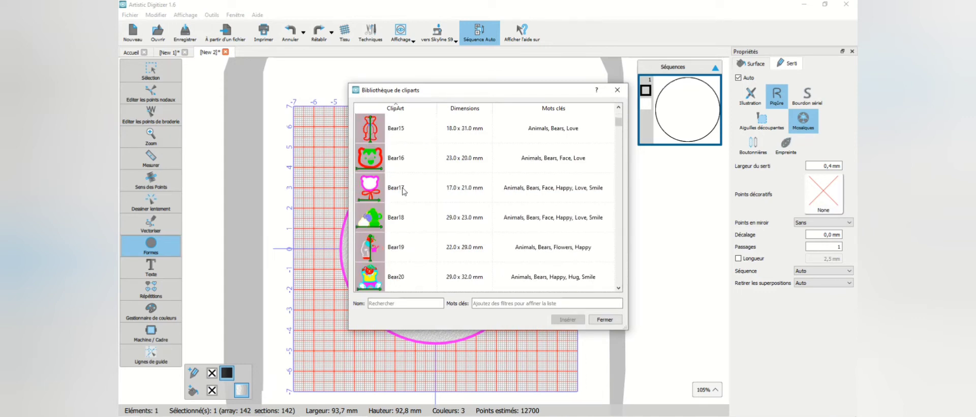
{"action": "scroll", "coordinate": [404, 191], "scroll_direction": "down", "scroll_amount": 3}
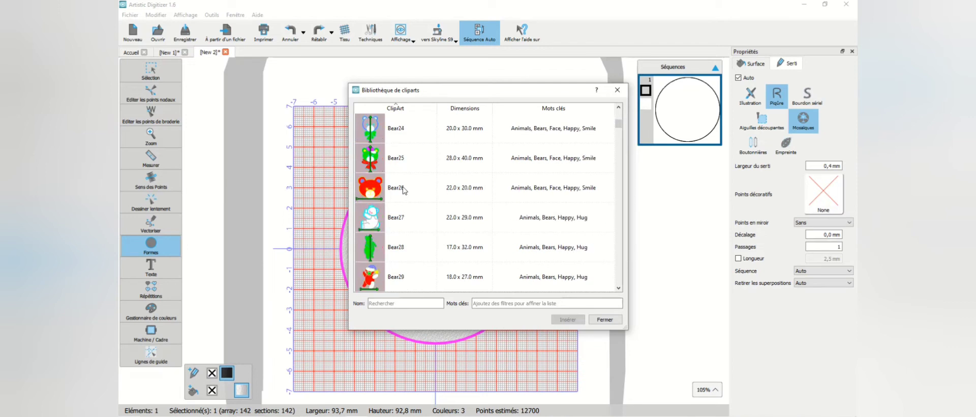
{"action": "left_click", "coordinate": [377, 191]}
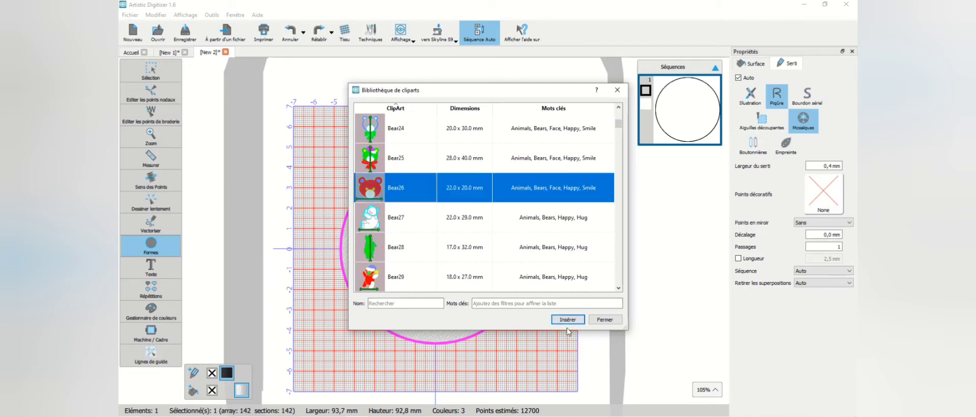
{"action": "left_click", "coordinate": [568, 320]}
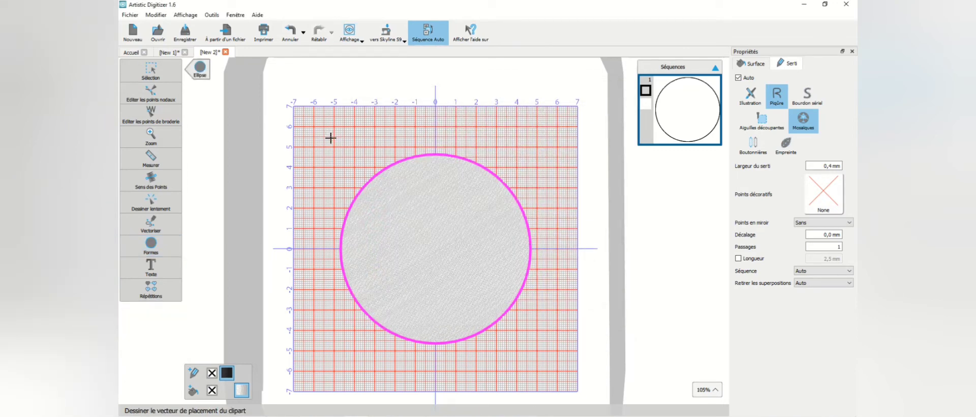
{"action": "left_click_drag", "start_coordinate": [330, 137], "coordinate": [358, 140]}
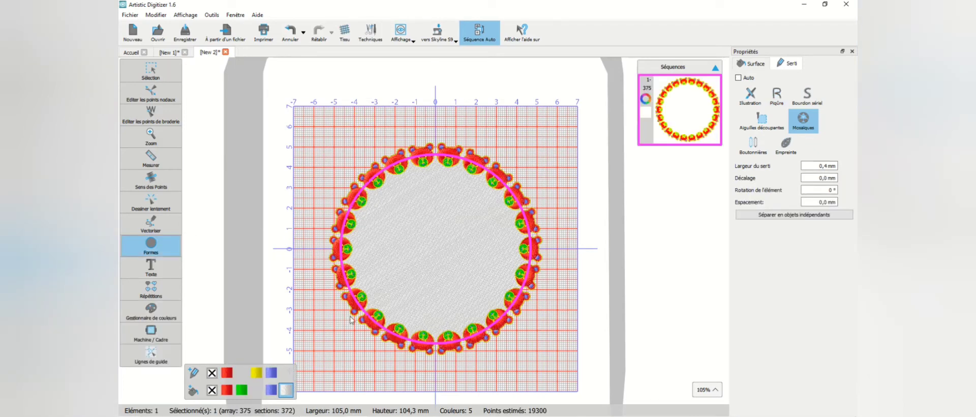
{"action": "key", "text": "Escape"}
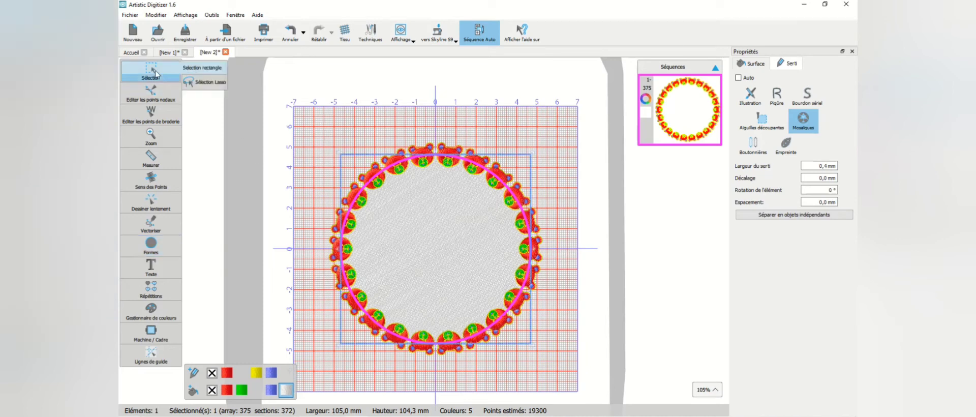
{"action": "key", "text": "Escape"}
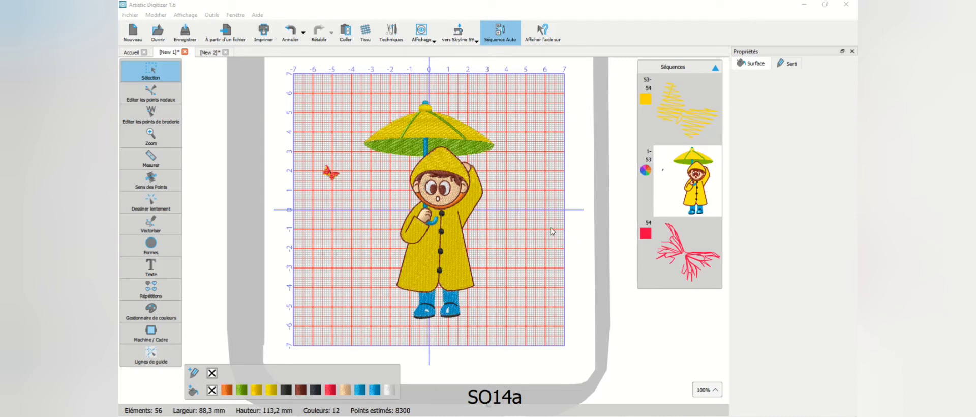
- In the New 1 design, apply the butterfly as a surface mosaic on the boy's yellow raincoat and deselect
{"action": "left_click", "coordinate": [716, 391]}
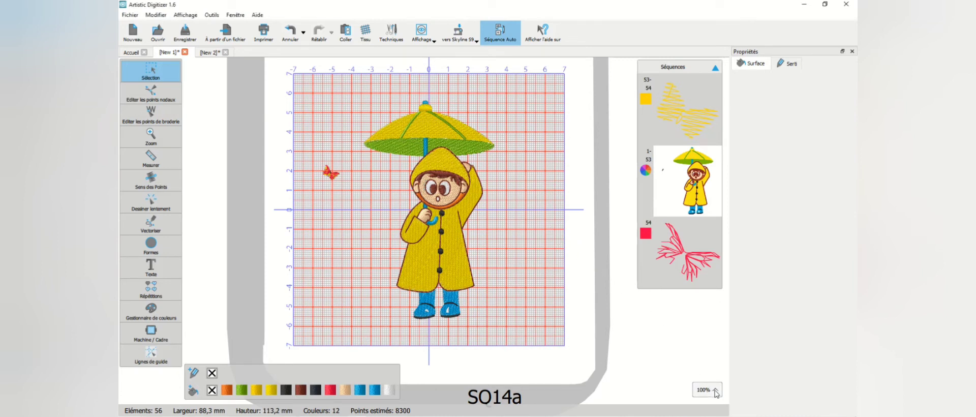
{"action": "left_click", "coordinate": [716, 391]}
{"action": "left_click", "coordinate": [707, 326]}
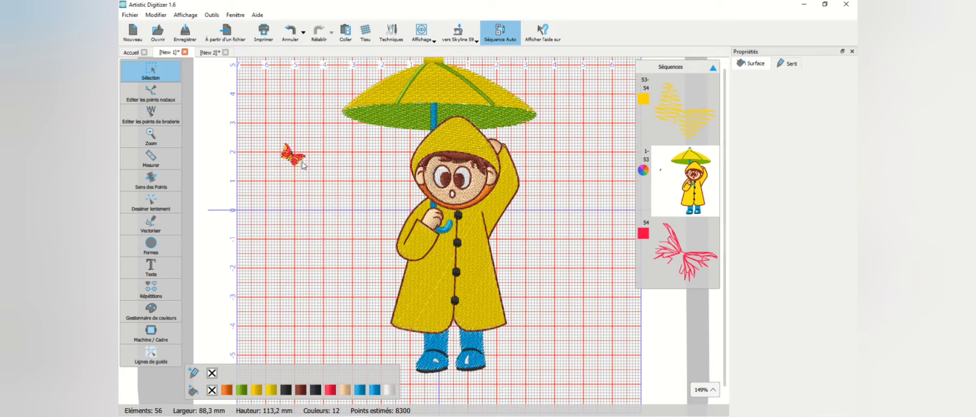
{"action": "left_click", "coordinate": [432, 285]}
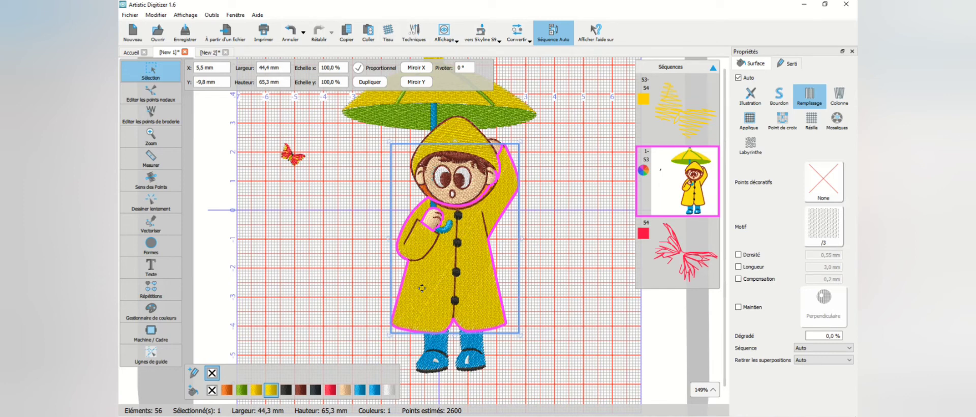
{"action": "left_click", "coordinate": [294, 161], "text": "ctrl"}
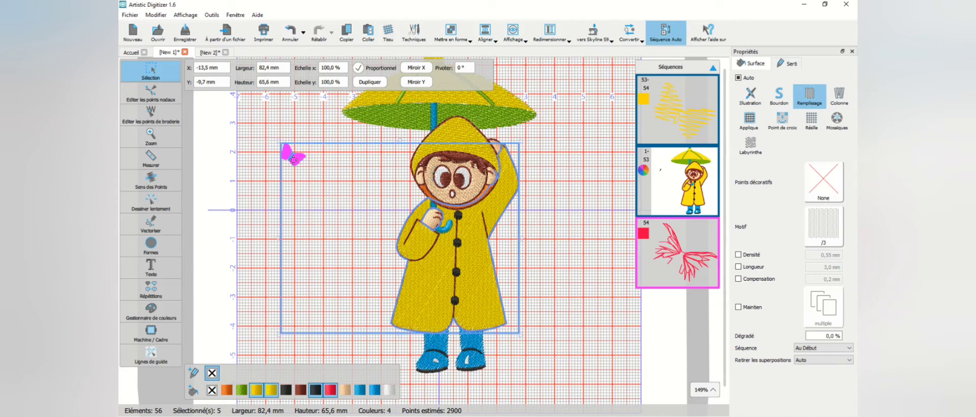
{"action": "right_click", "coordinate": [326, 230]}
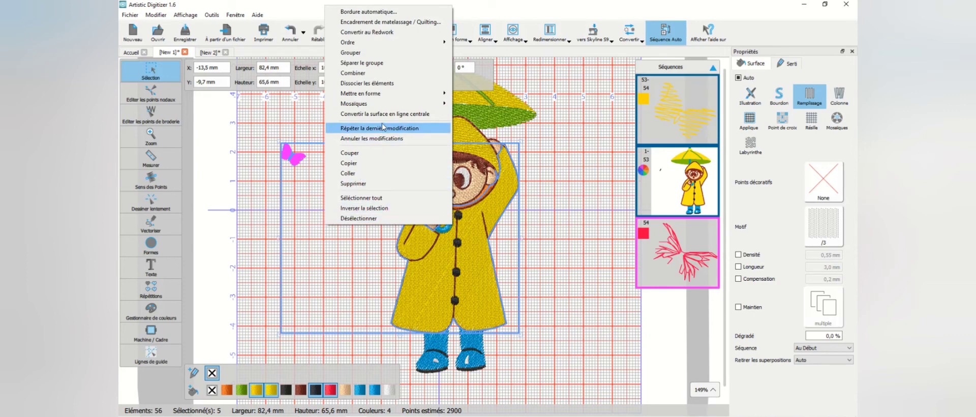
{"action": "mouse_move", "coordinate": [405, 109]}
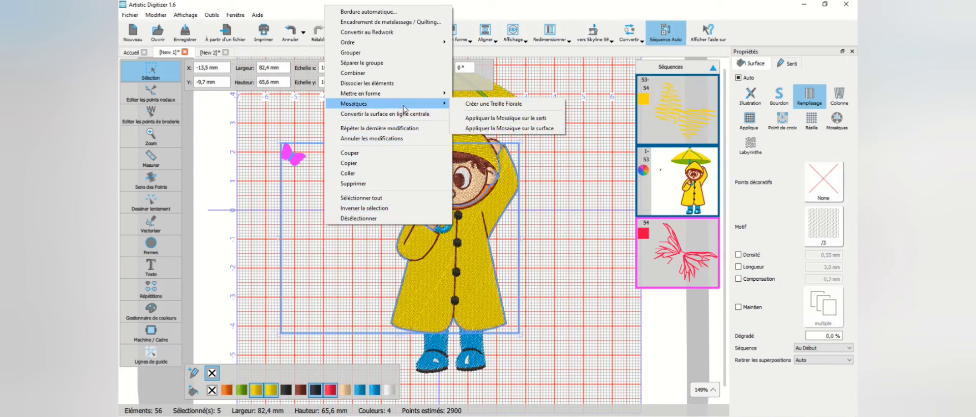
{"action": "left_click", "coordinate": [480, 130]}
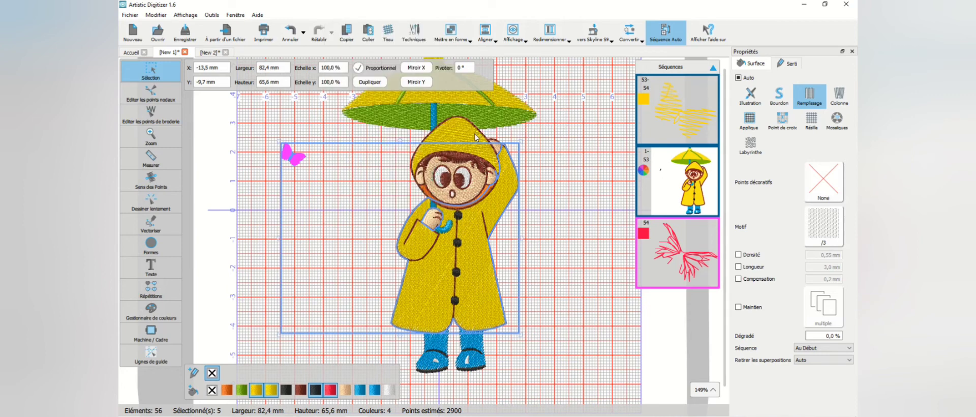
{"action": "left_click", "coordinate": [573, 224]}
- Apply the butterfly as an outline mosaic around the yellow part of the umbrella and deselect
{"action": "scroll", "coordinate": [559, 229], "scroll_direction": "up", "scroll_amount": 3}
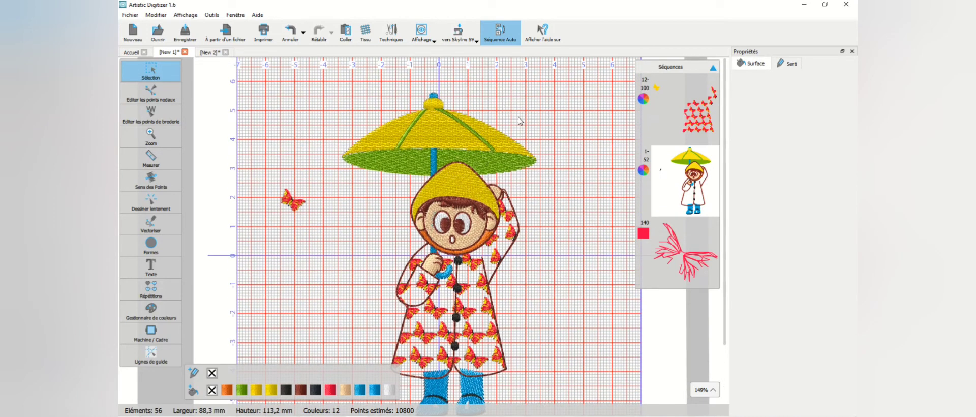
{"action": "scroll", "coordinate": [529, 140], "scroll_direction": "down", "scroll_amount": 2}
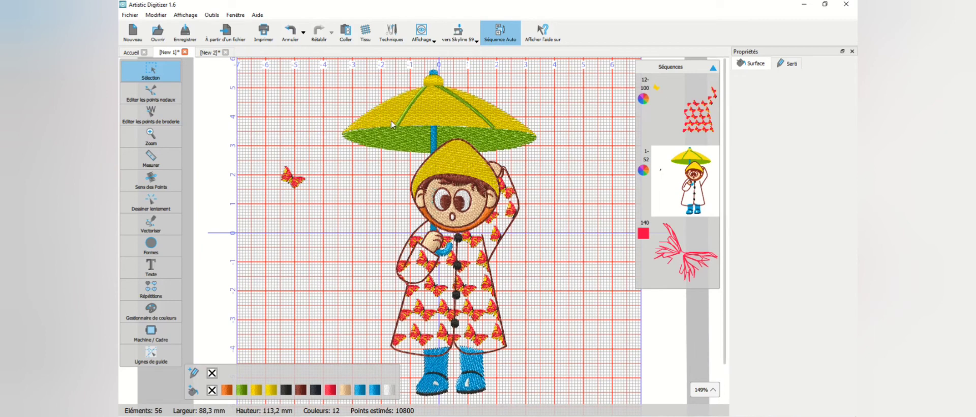
{"action": "left_click", "coordinate": [391, 124]}
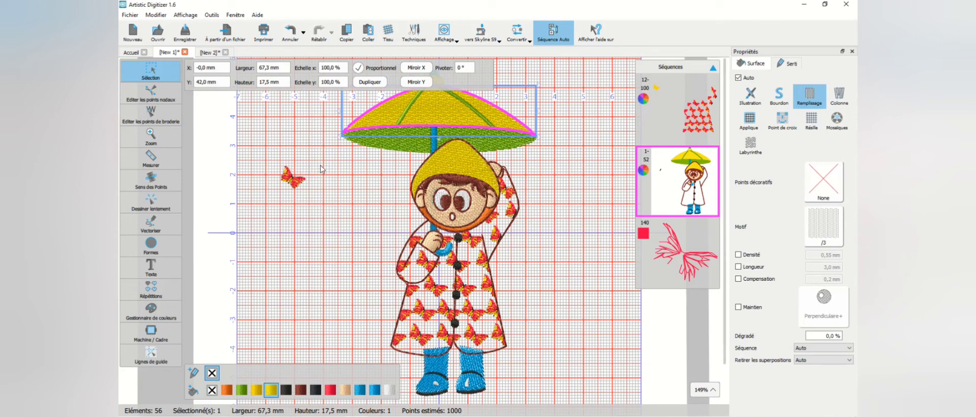
{"action": "left_click", "coordinate": [295, 183], "text": "ctrl"}
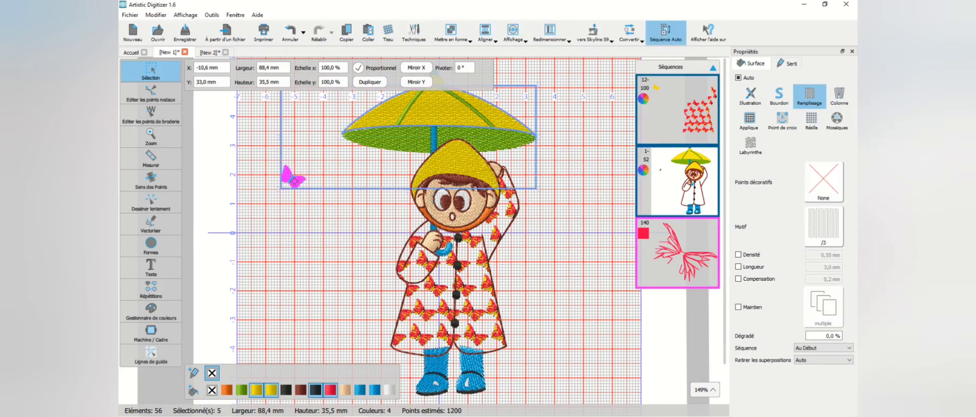
{"action": "right_click", "coordinate": [305, 221]}
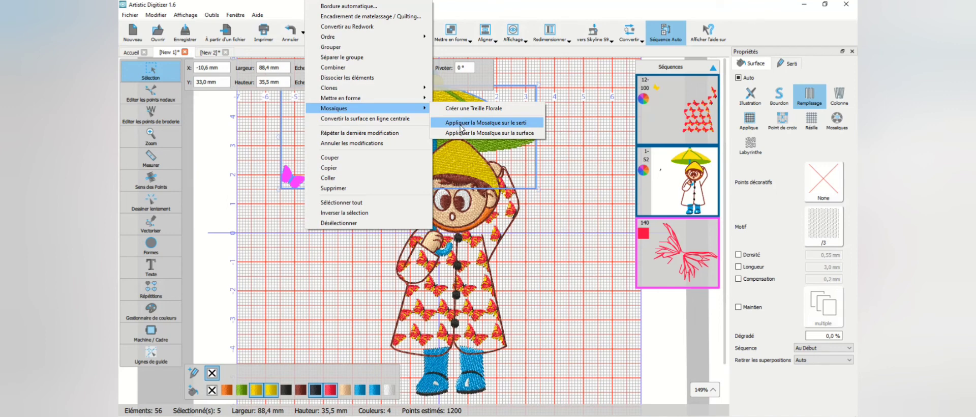
{"action": "left_click", "coordinate": [461, 123]}
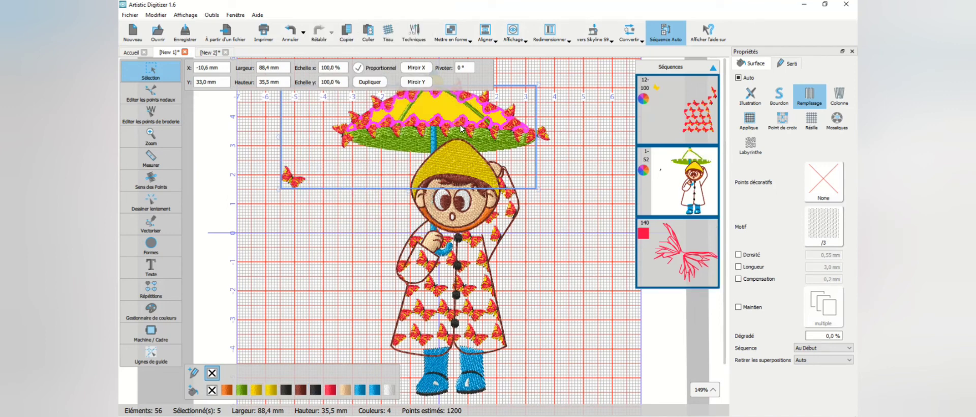
{"action": "left_click", "coordinate": [584, 276]}
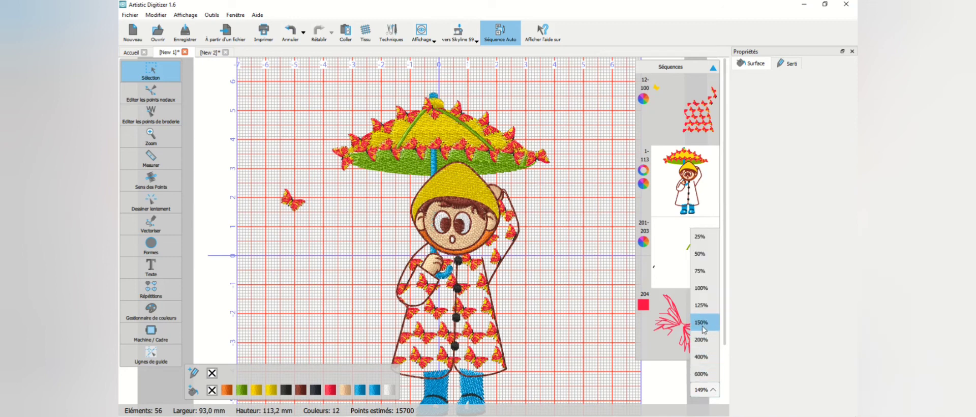
- Review the New 1 design at 100% zoom and compare it with the bear-edged circle in New 2
{"action": "left_click", "coordinate": [699, 294]}
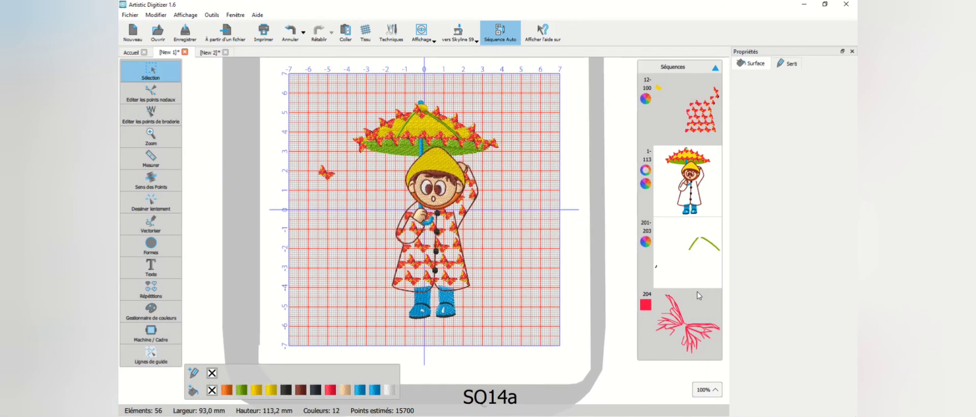
{"action": "left_click", "coordinate": [210, 55]}
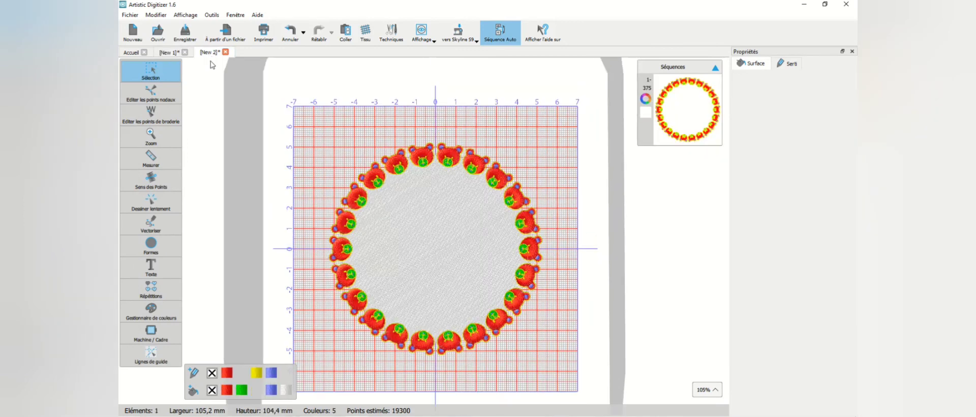
{"action": "left_click", "coordinate": [175, 54]}
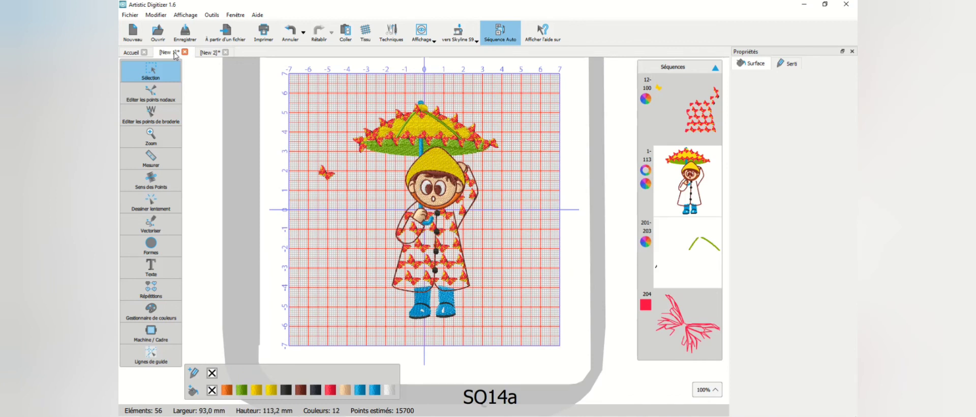